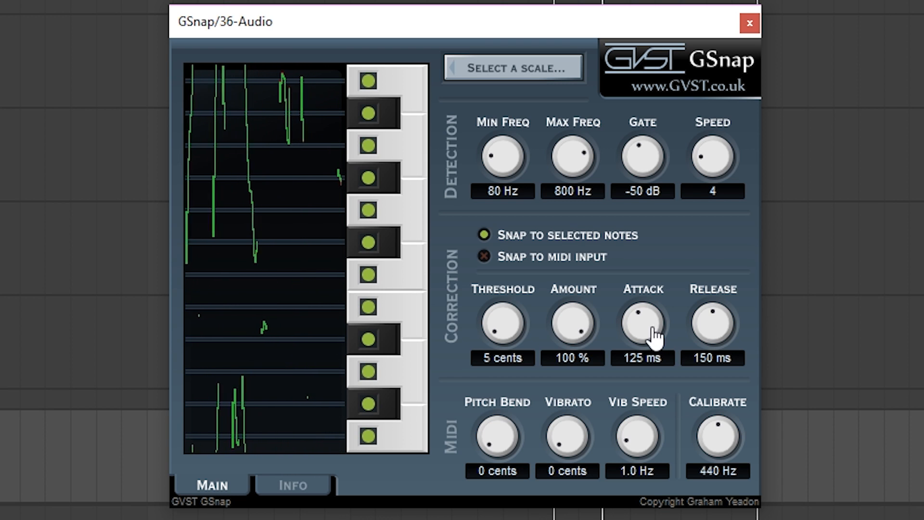
Set GSnap's amount to 100 %, attack to 1 ms, min frequency to 83 Hz, max frequency to 1556 Hz, gate to -80 dB and speed to 20
left_click_drag(654, 329, 669, 381)
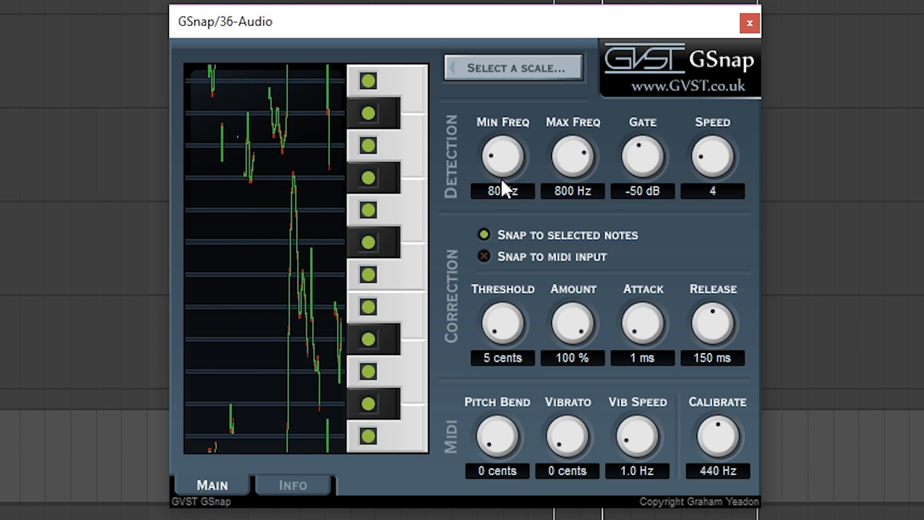
left_click_drag(510, 180, 505, 168)
left_click_drag(584, 182, 578, 154)
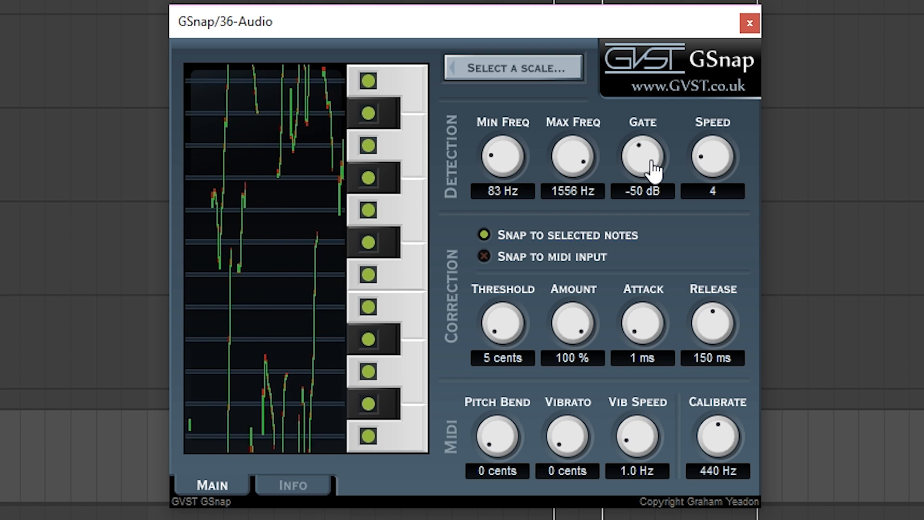
left_click_drag(654, 170, 639, 403)
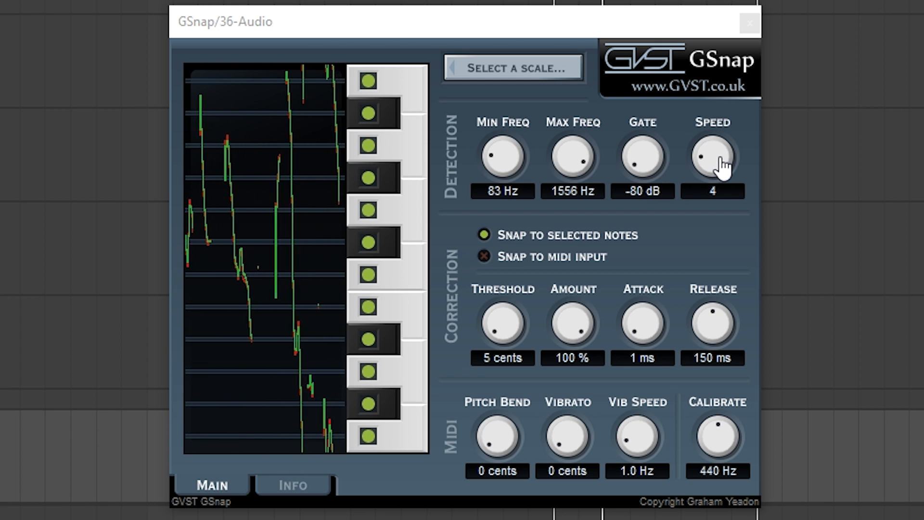
left_click_drag(724, 166, 724, 140)
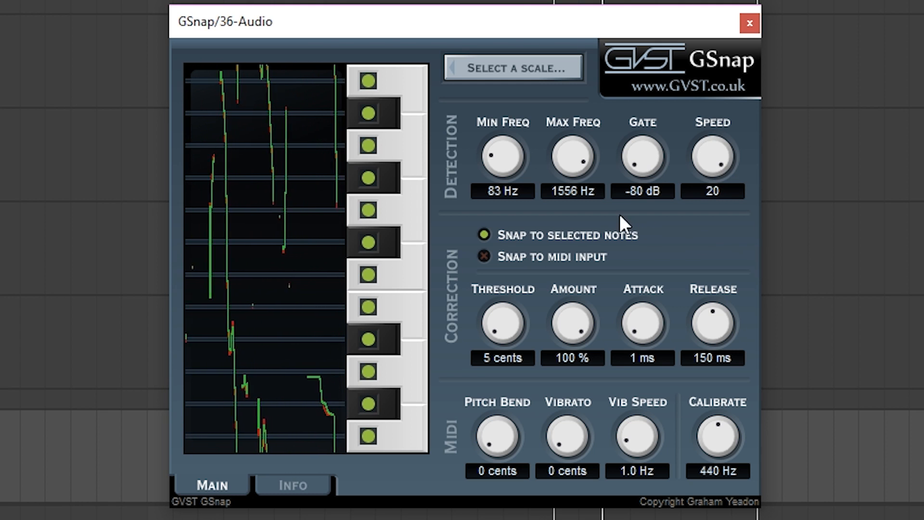
Limit the snap notes to the F minor scale, with the threshold set to fill gaps
left_click(505, 72)
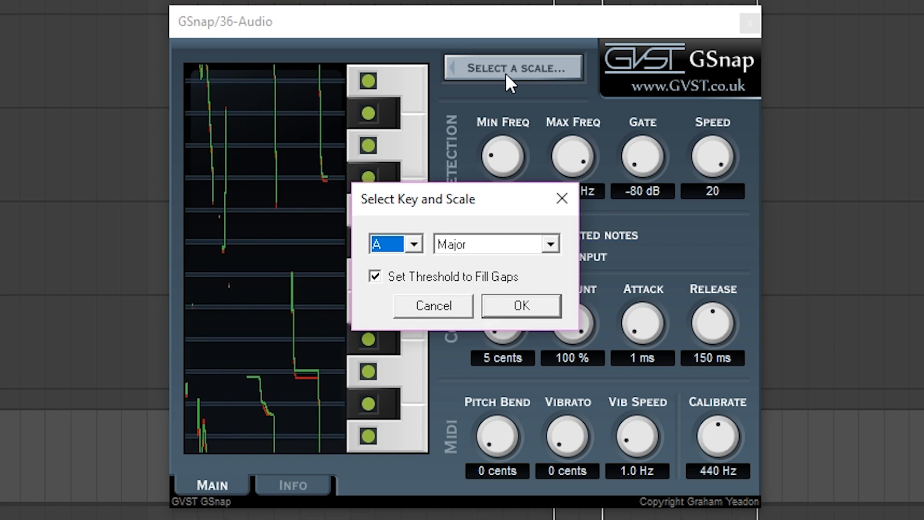
left_click(413, 244)
left_click(402, 376)
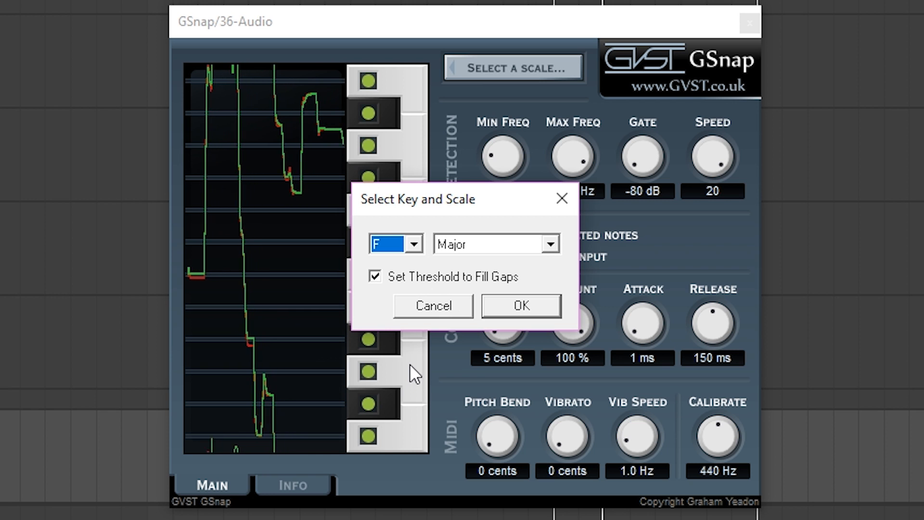
left_click(478, 244)
left_click(469, 334)
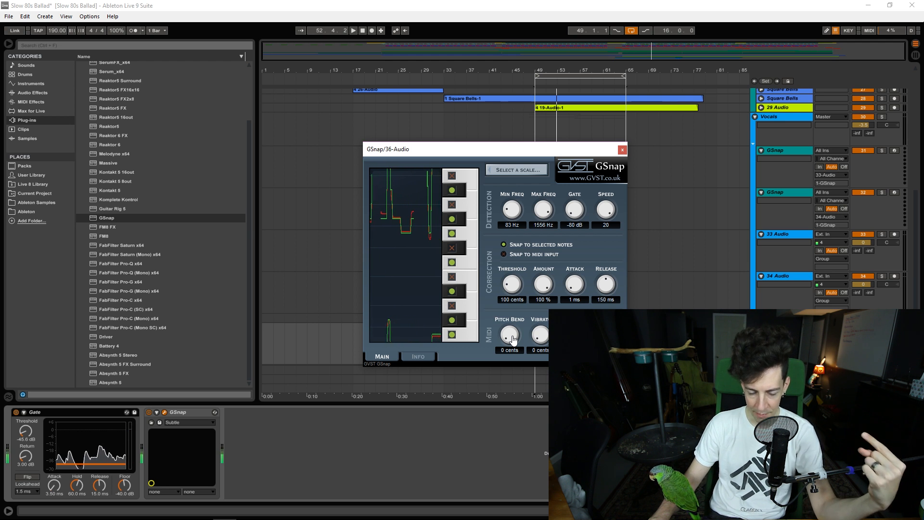
Switch the pitch correction to snap to MIDI input and close the plugin window
left_click(525, 256)
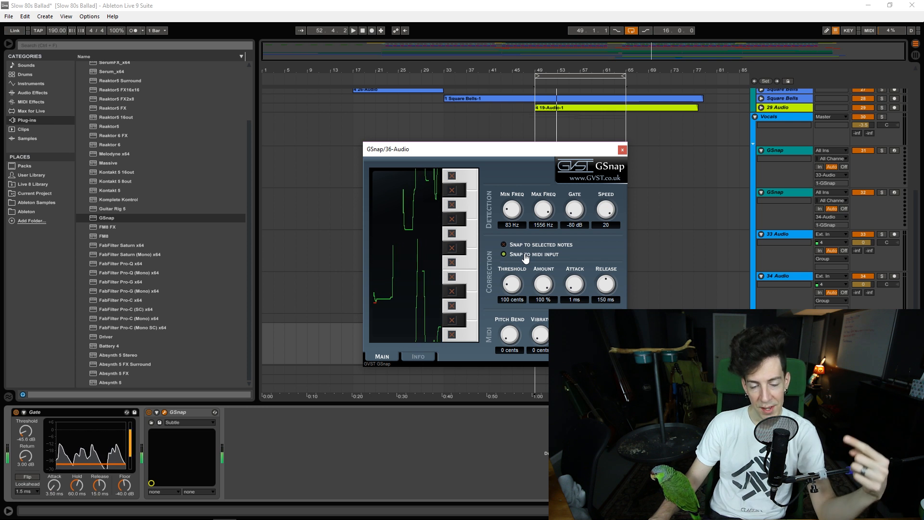
left_click(622, 150)
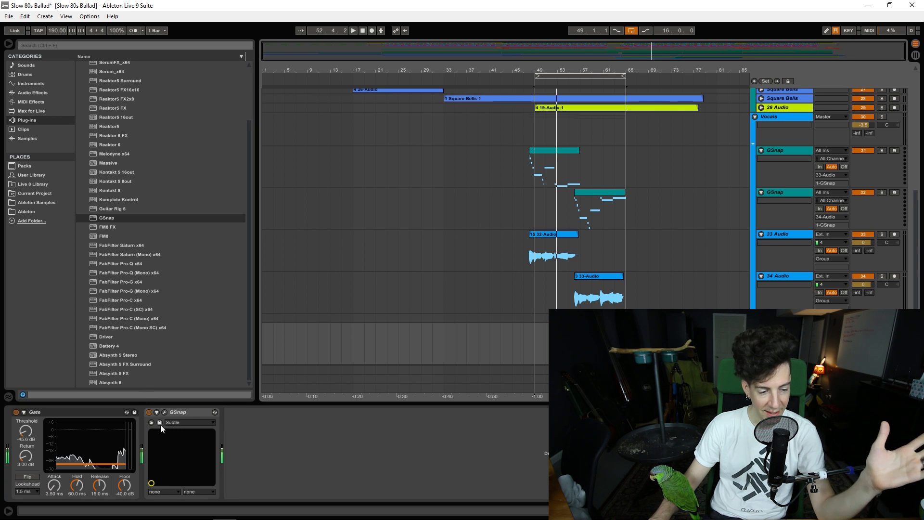
Examine the 33 Audio track's GSnap settings together with its guide MIDI clip and the 32-Audio vocal clip
left_click(183, 413)
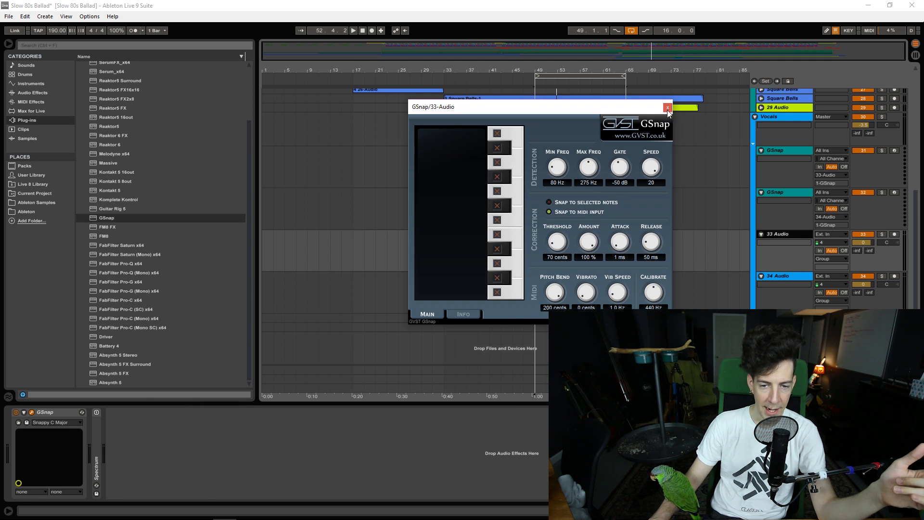
left_click_drag(658, 107, 429, 126)
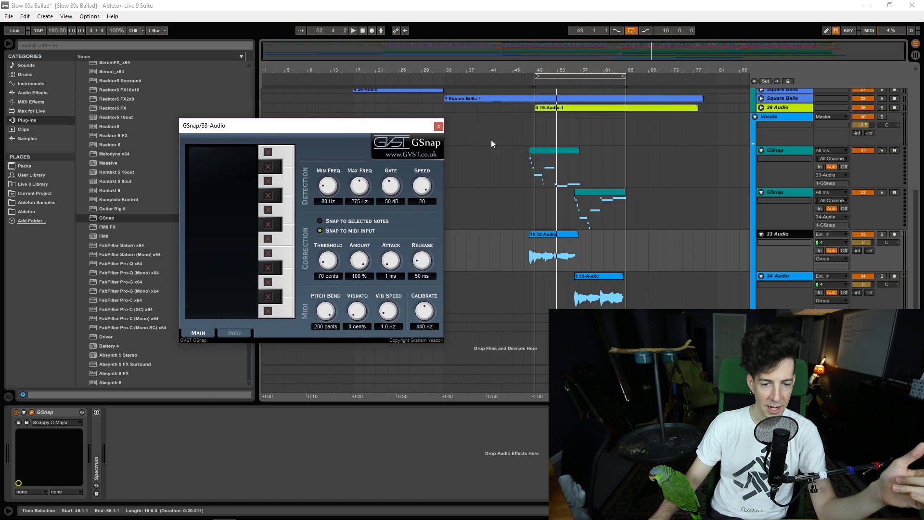
left_click(572, 151)
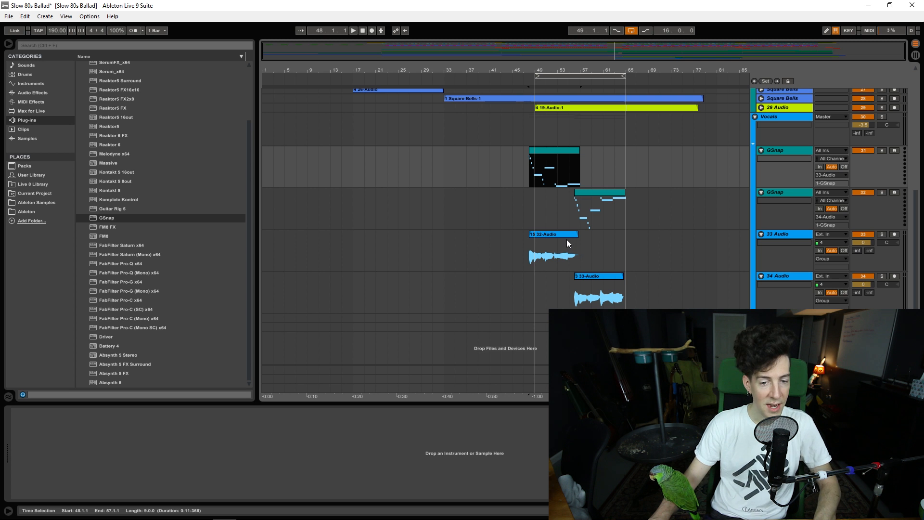
double_click(564, 152)
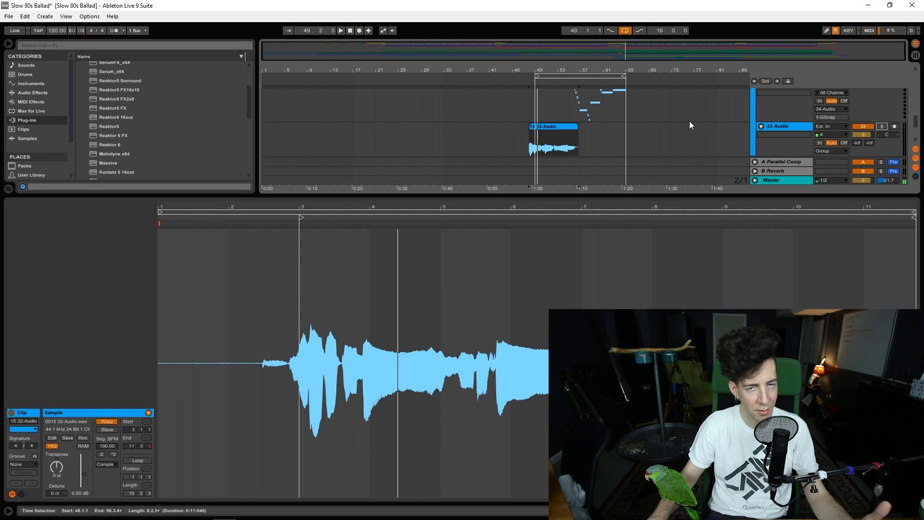
left_click(800, 130)
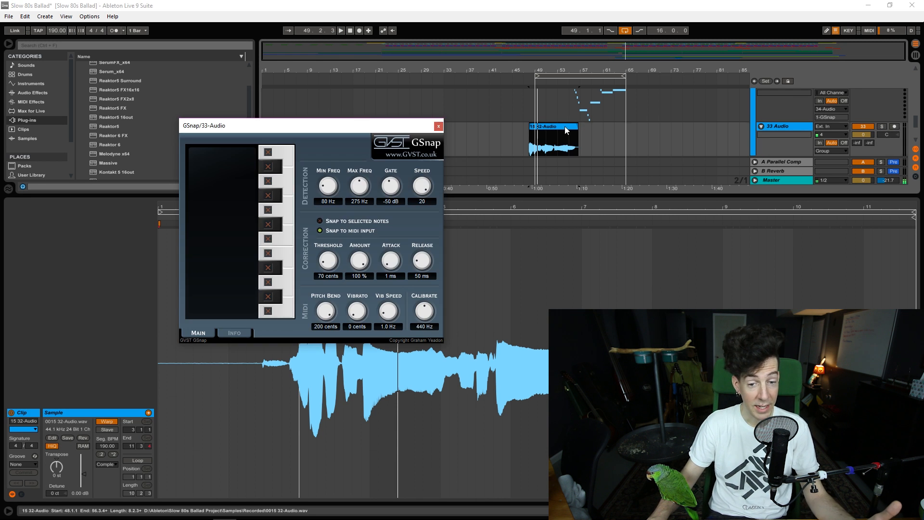
left_click(438, 126)
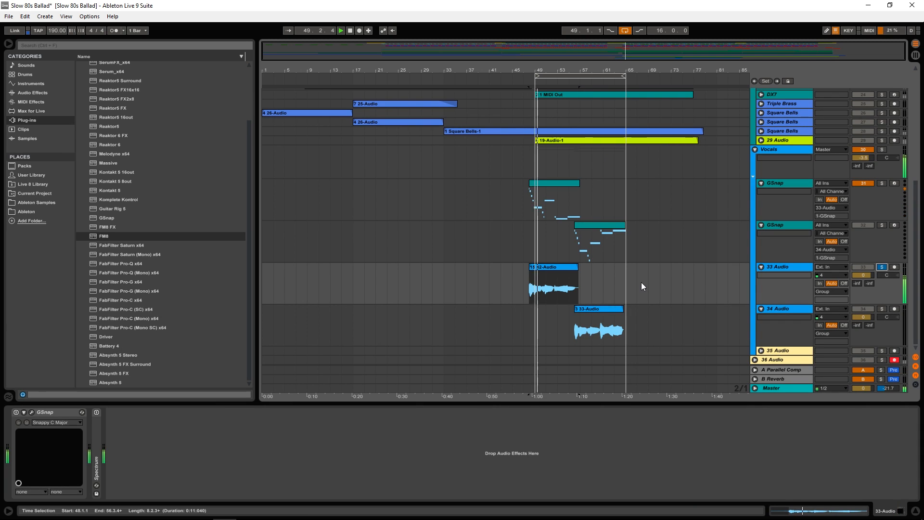
Select the 32-Audio vocal clip and turn GSnap back on for the 33 Audio track
left_click(565, 266)
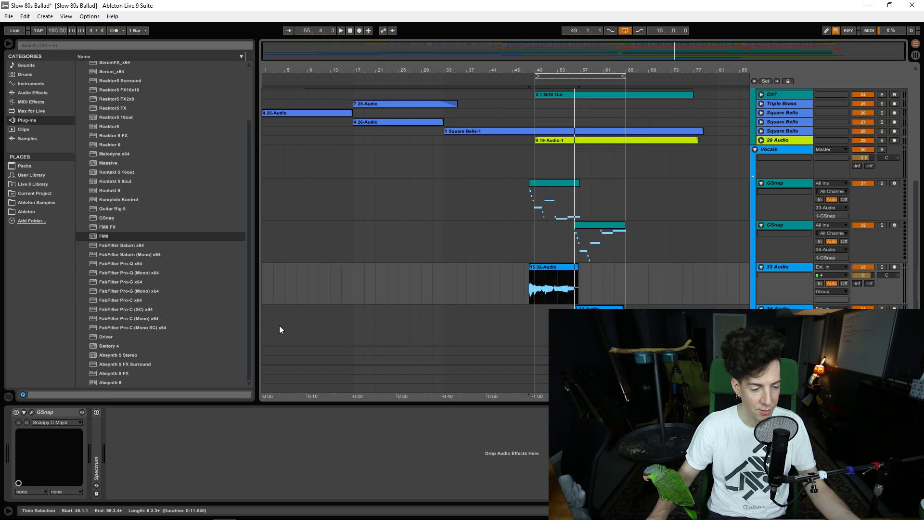
left_click(13, 414)
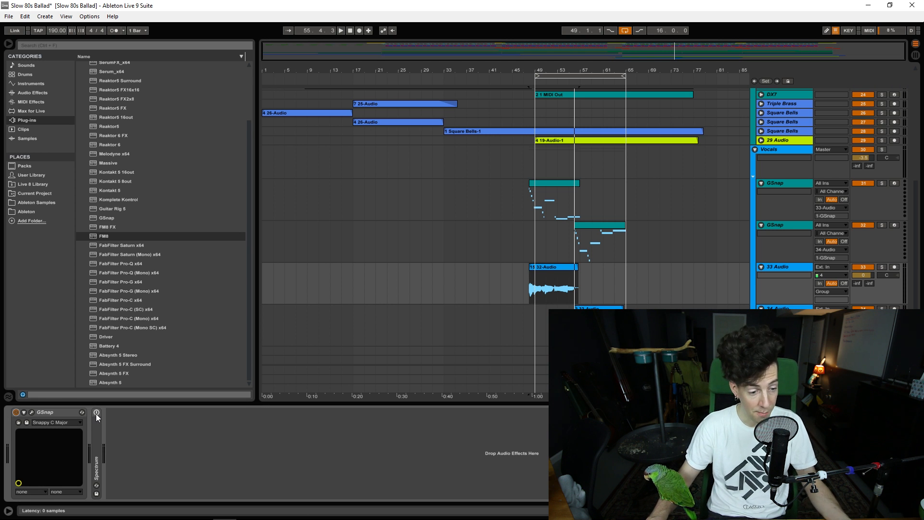
Inspect the first GSnap MIDI track's clip and the destinations available in its output routing
left_click(564, 182)
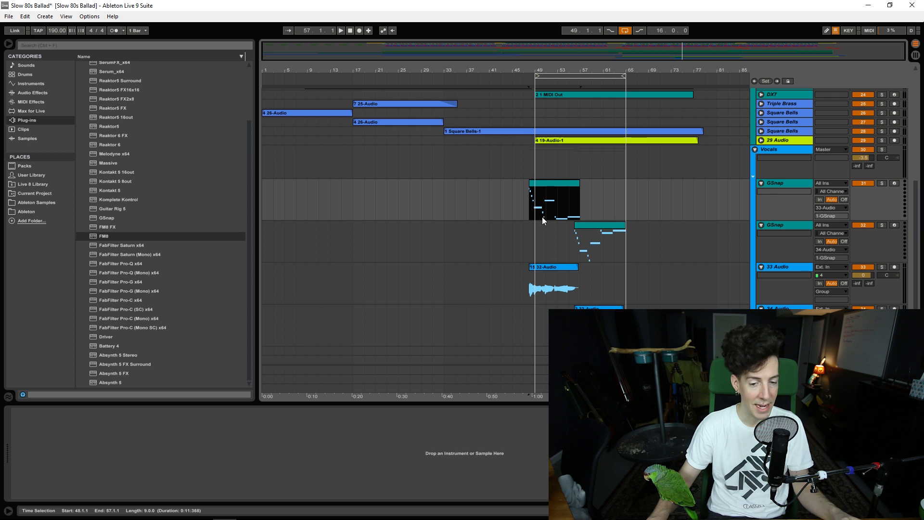
left_click(554, 271)
left_click(806, 184)
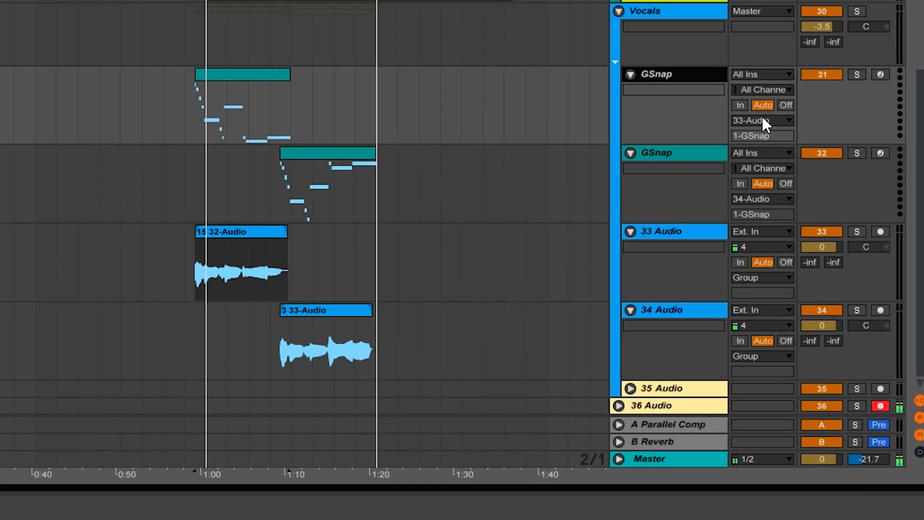
left_click(763, 120)
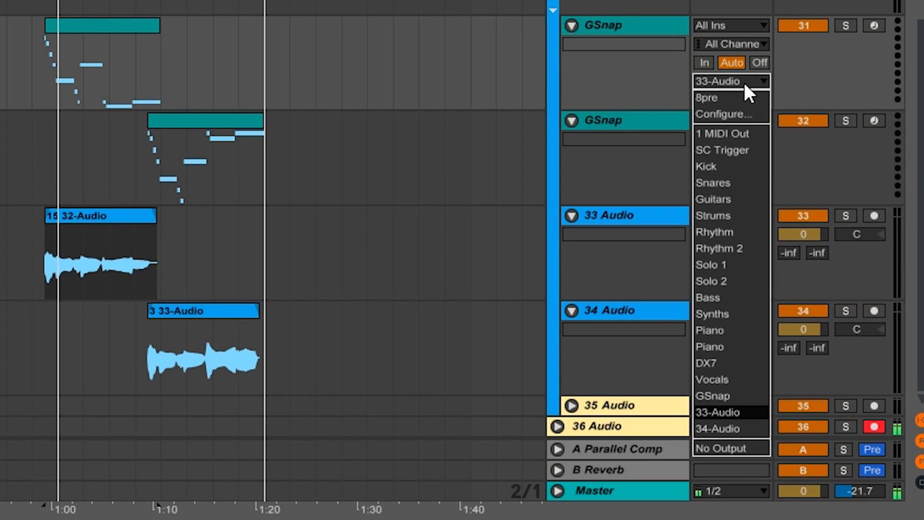
left_click(758, 432)
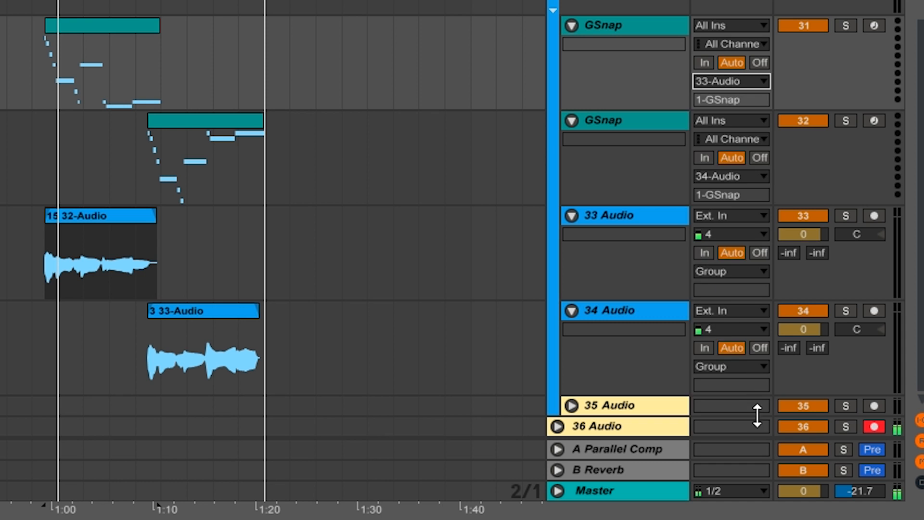
Open GSnap on the 33 Audio track and play back the 32-Audio clip to watch its MIDI-driven pitch correction
left_click(660, 215)
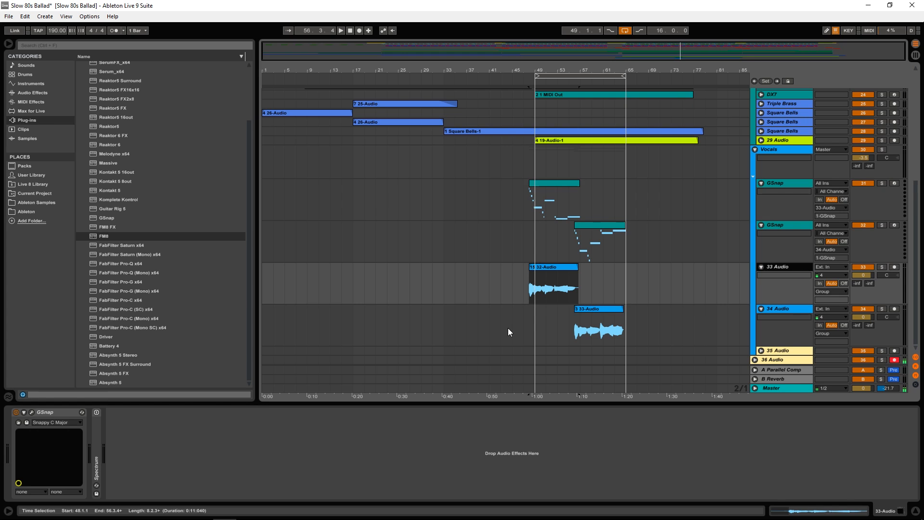
left_click(31, 413)
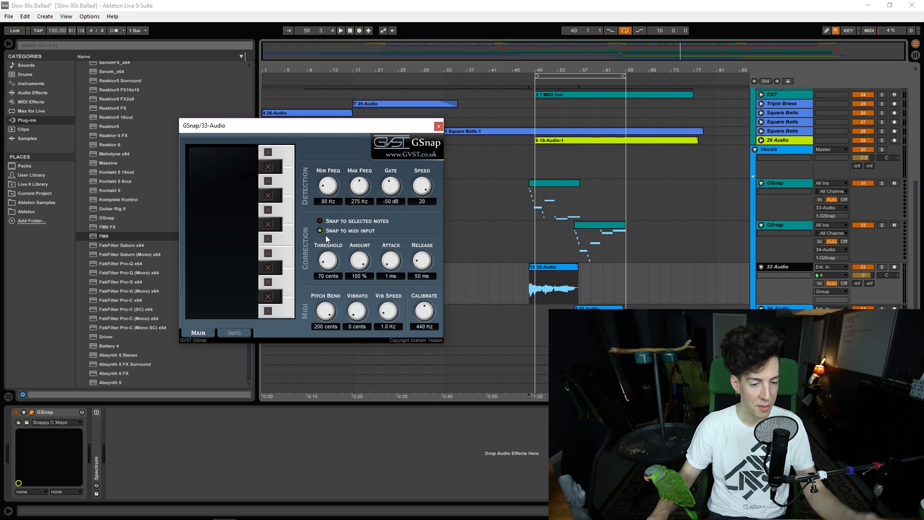
left_click(559, 268)
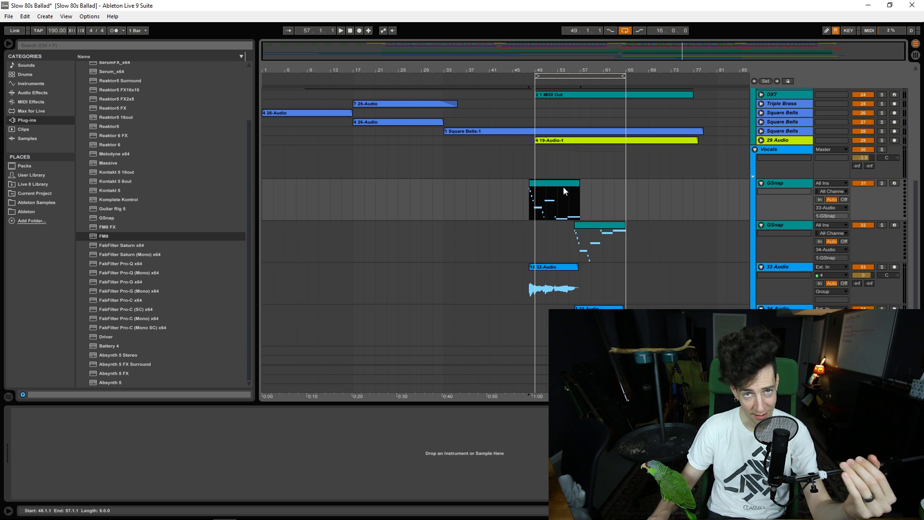
left_click(546, 283)
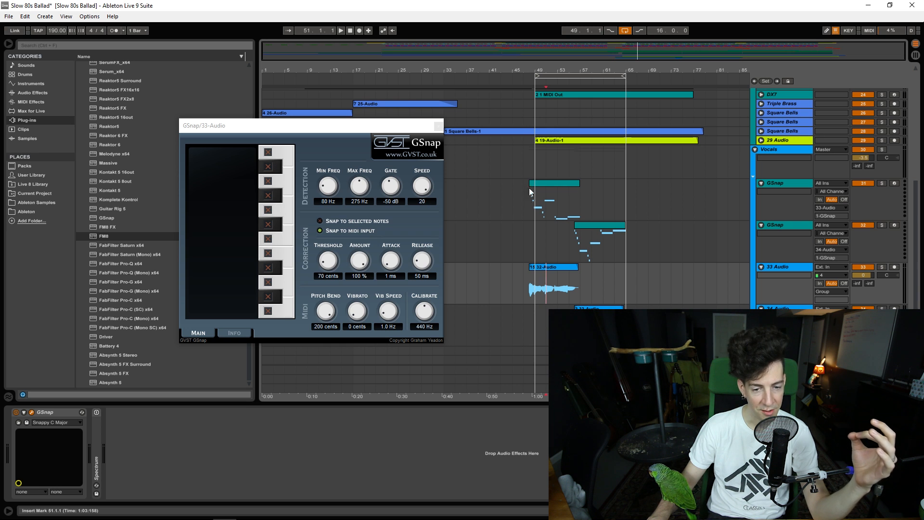
left_click(547, 183)
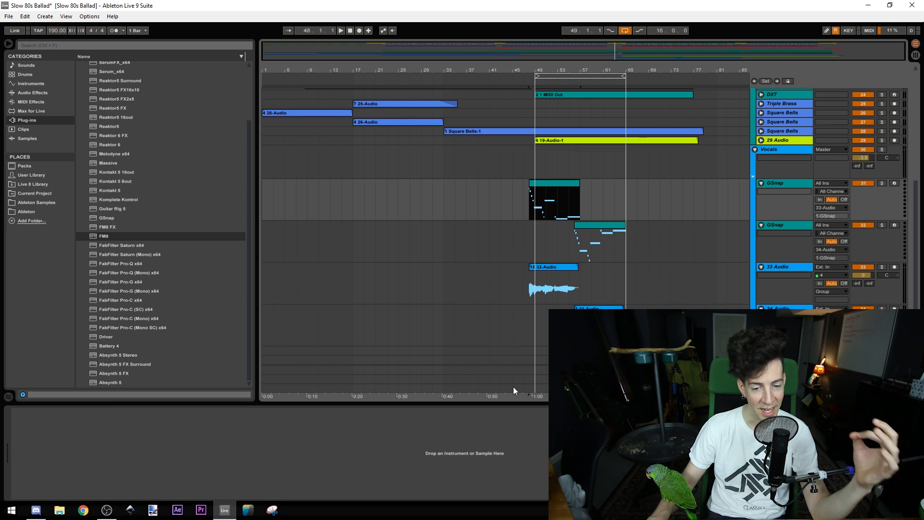
left_click(577, 269)
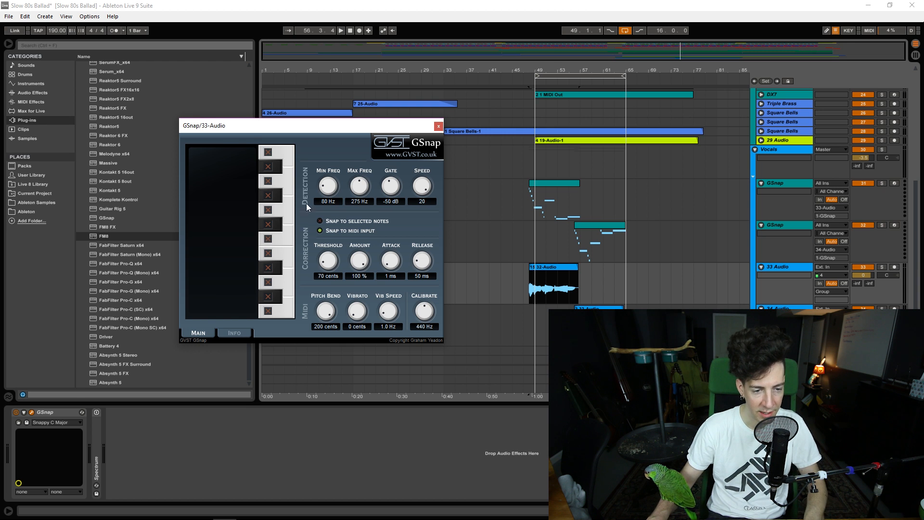
key("space")
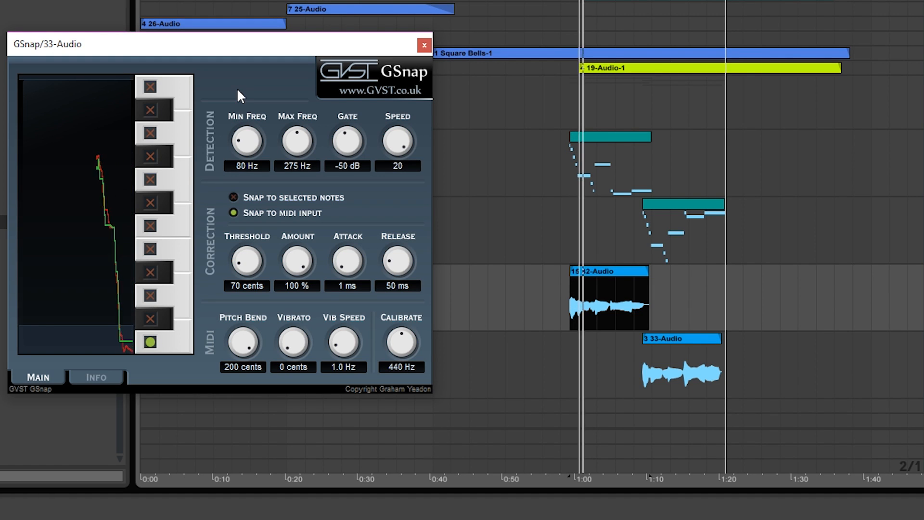